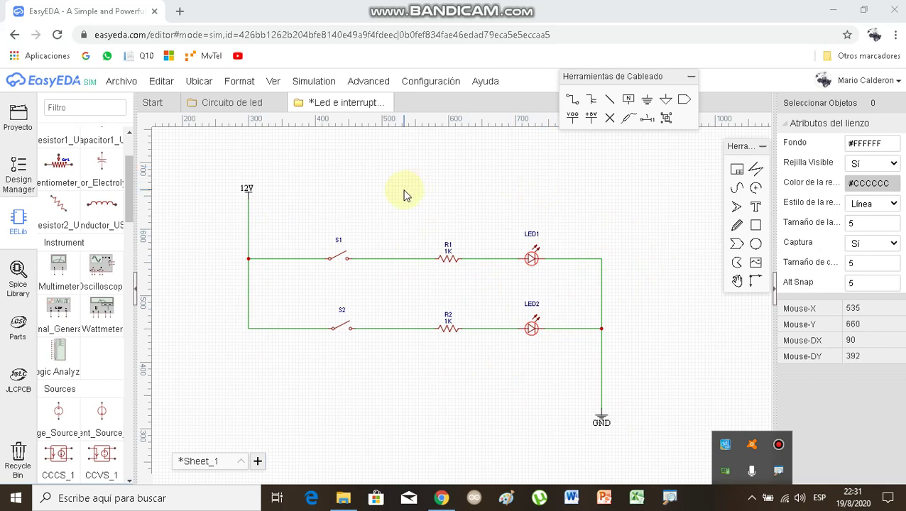
left_click(123, 81)
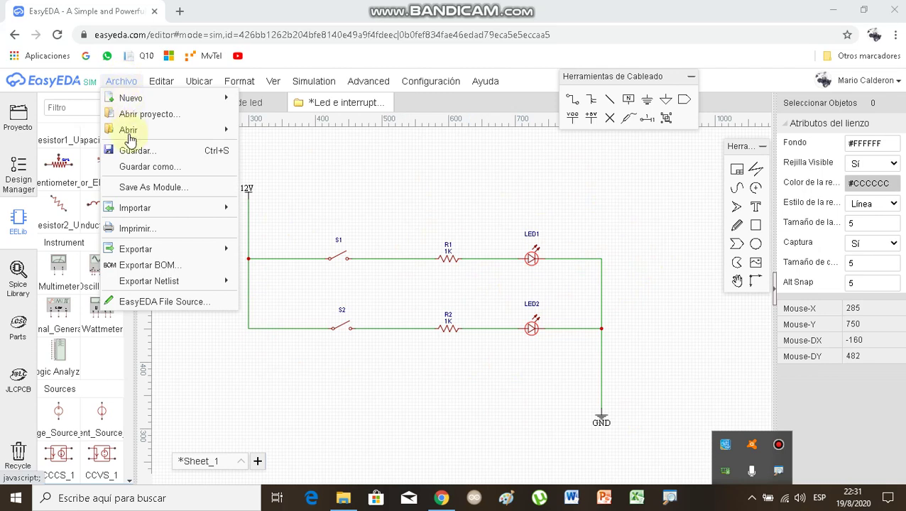
left_click(431, 190)
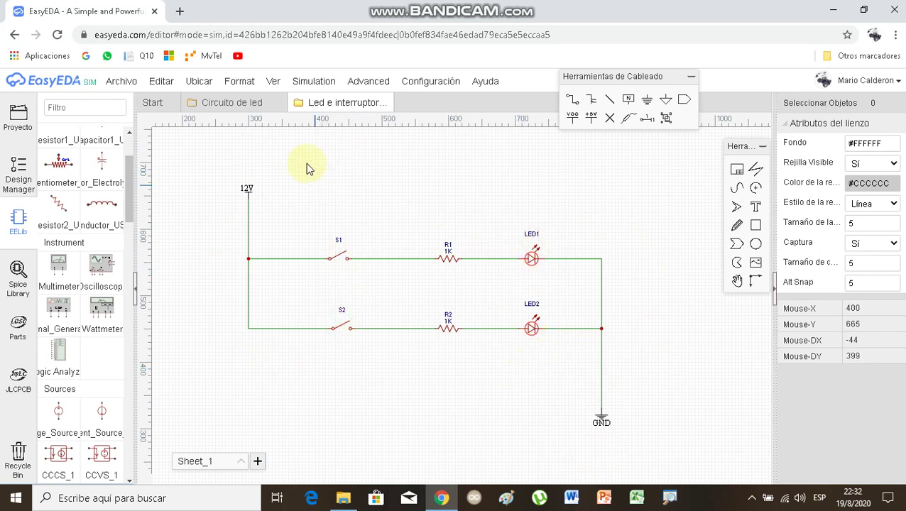
Run the simulation of the LED circuit with both switches open.
left_click(315, 84)
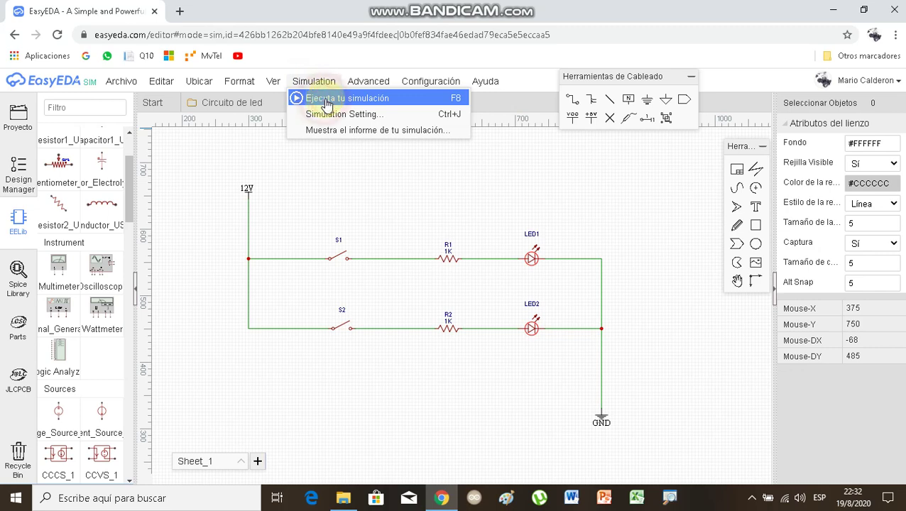
left_click(323, 99)
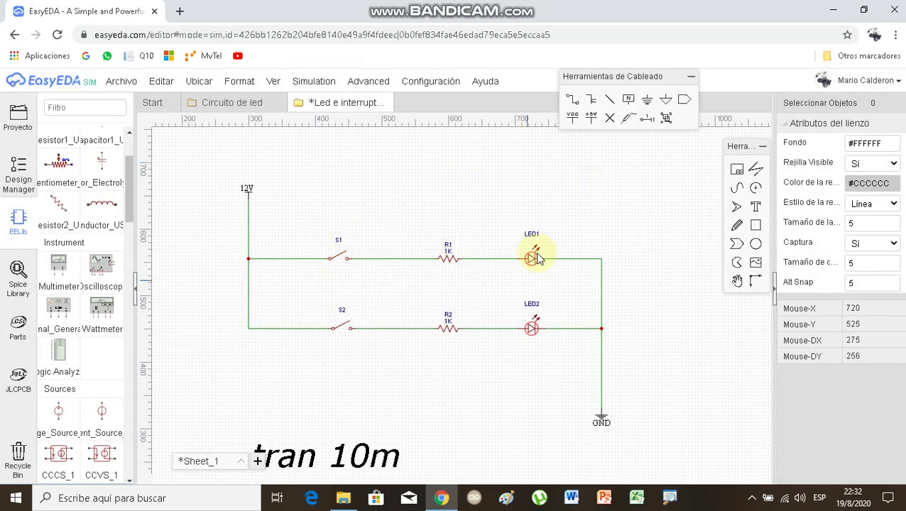
Set the state of switch S1 to Close.
left_click(341, 258)
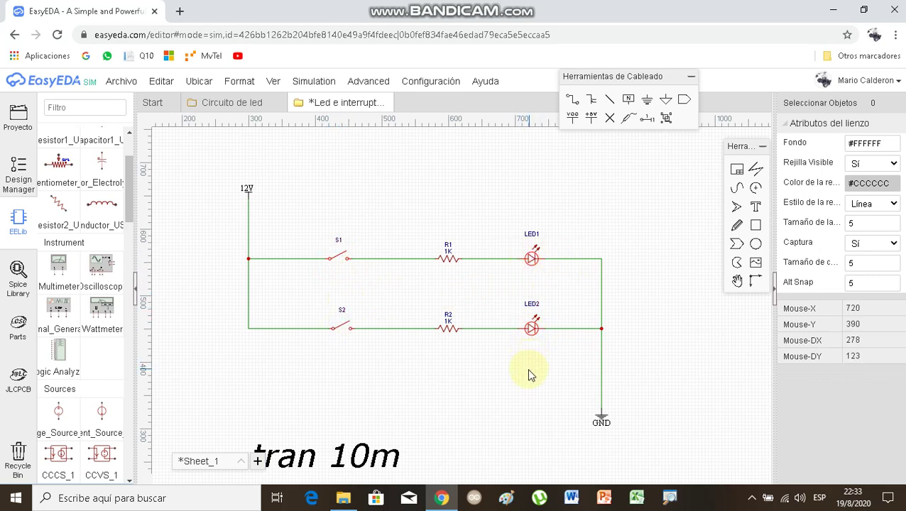
left_click(341, 260)
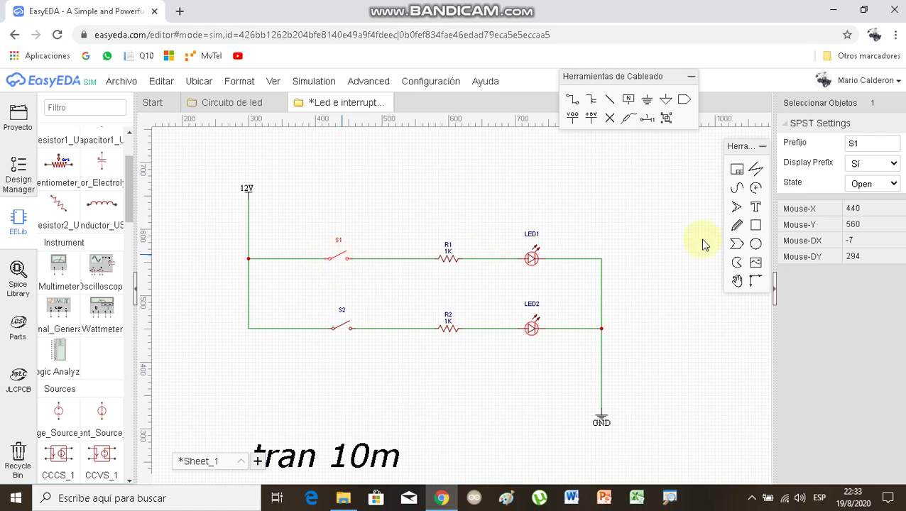
left_click(868, 81)
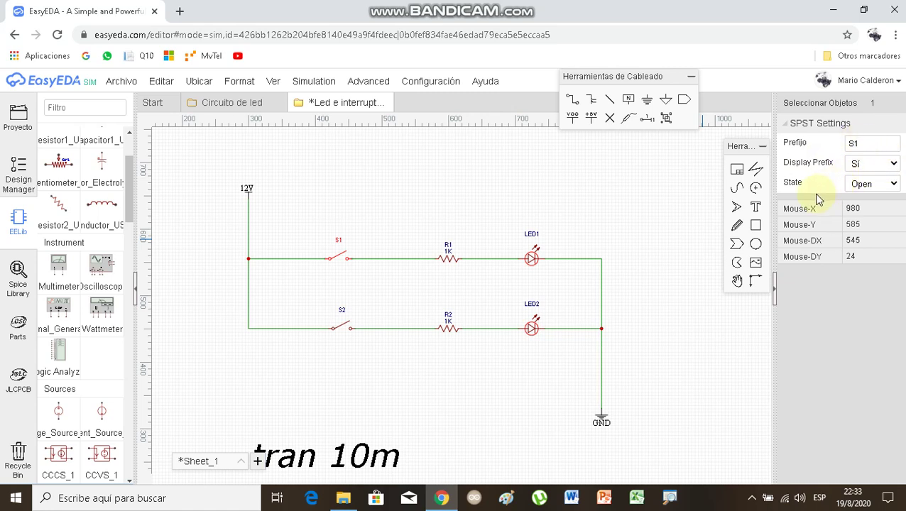
left_click(893, 184)
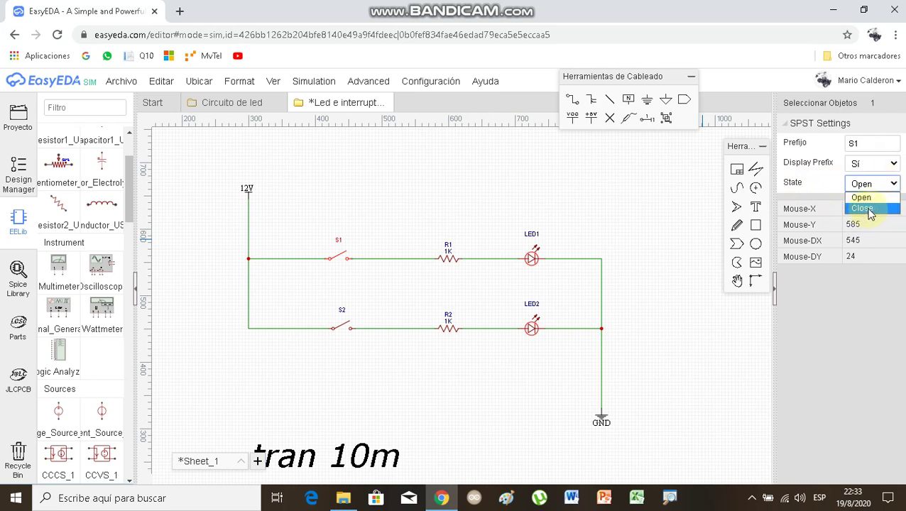
left_click(867, 208)
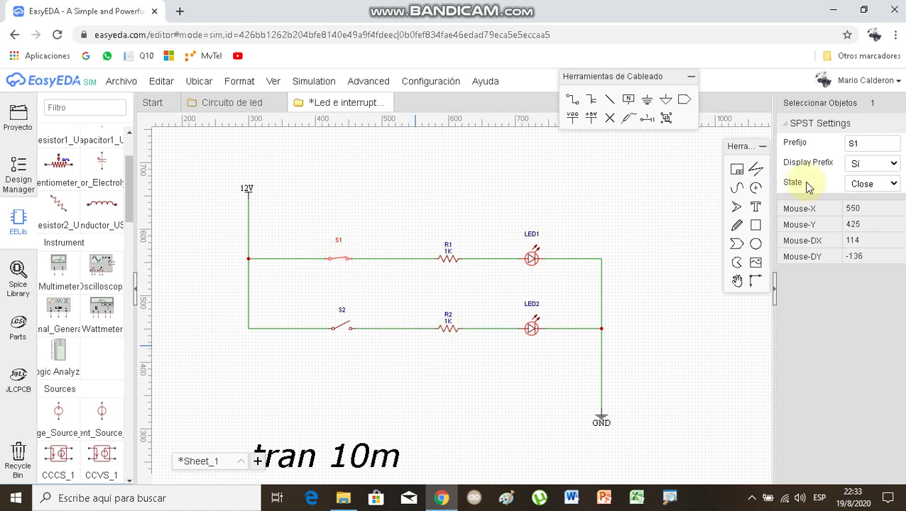
Toggle the state of switch S1 to Open and back to Close.
left_click(881, 186)
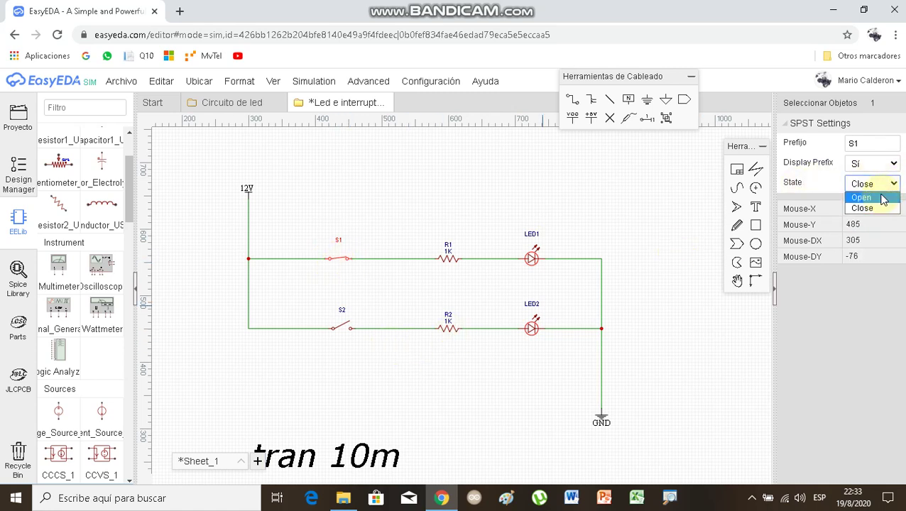
left_click(883, 199)
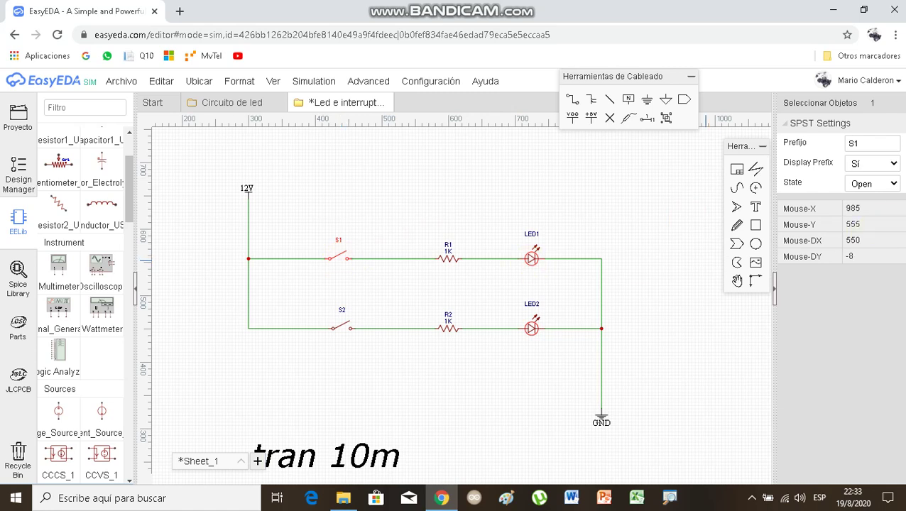
left_click(894, 186)
left_click(878, 205)
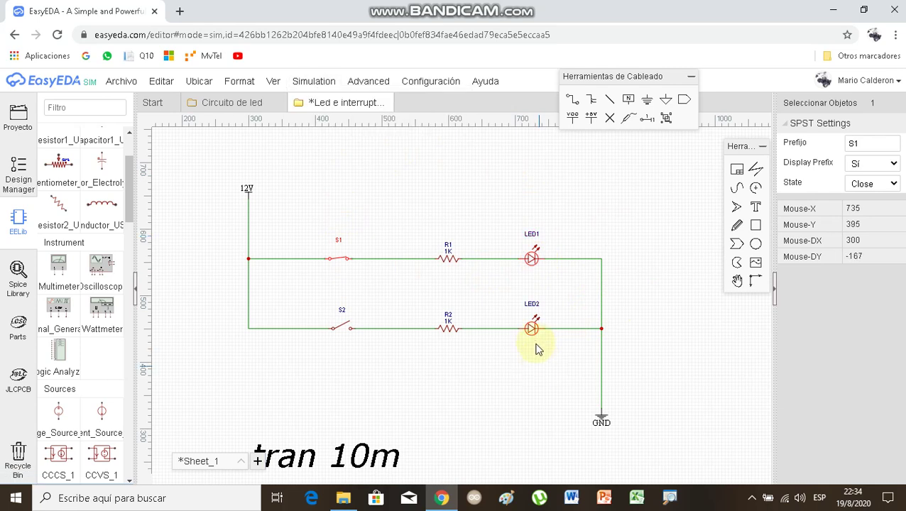
Run the simulation with S1 closed and S2 open.
mouse_move(313, 86)
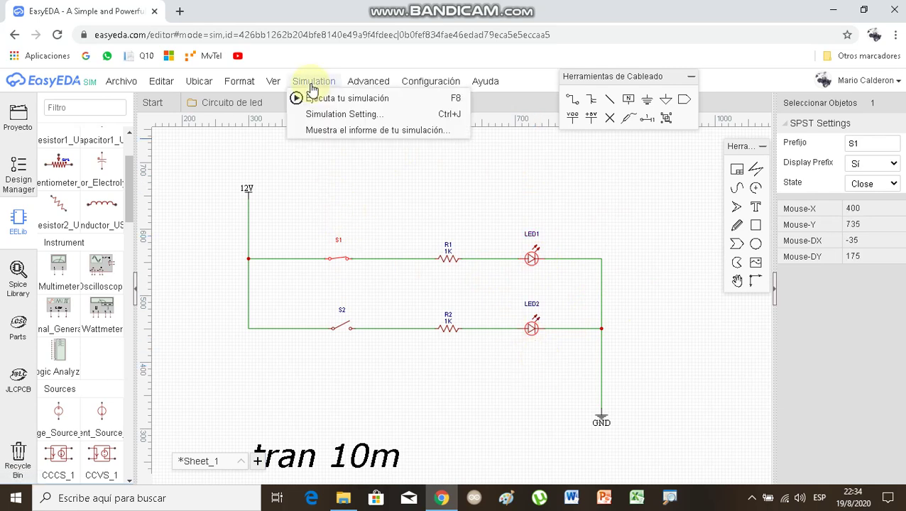
left_click(321, 98)
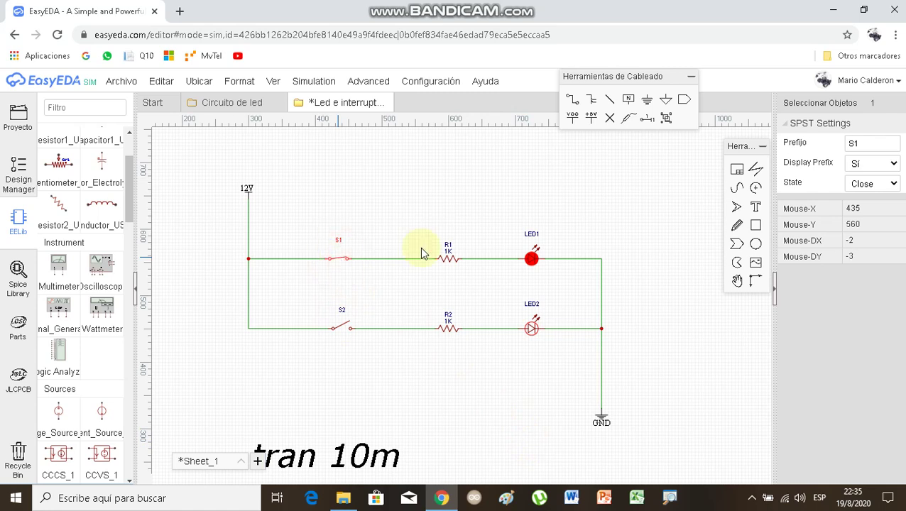
Set the state of switch S1 to Open and that of switch S2 to Close.
left_click(894, 184)
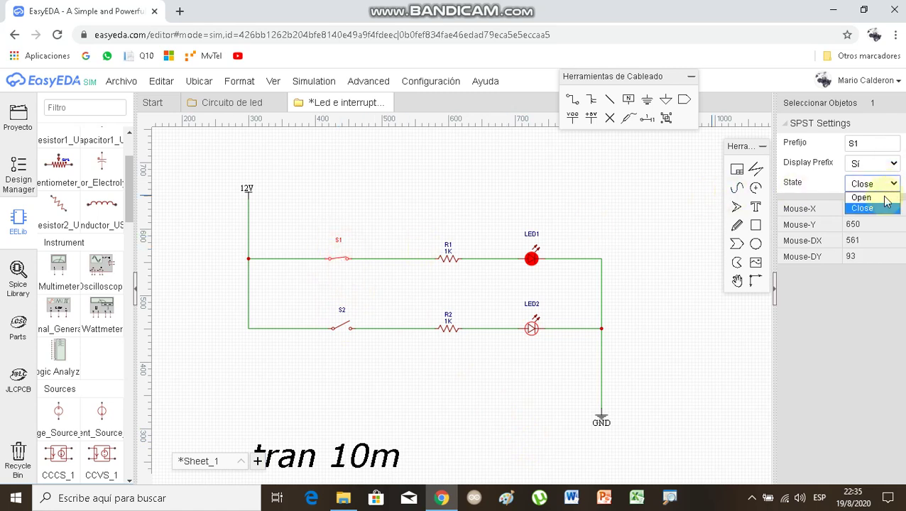
left_click(878, 201)
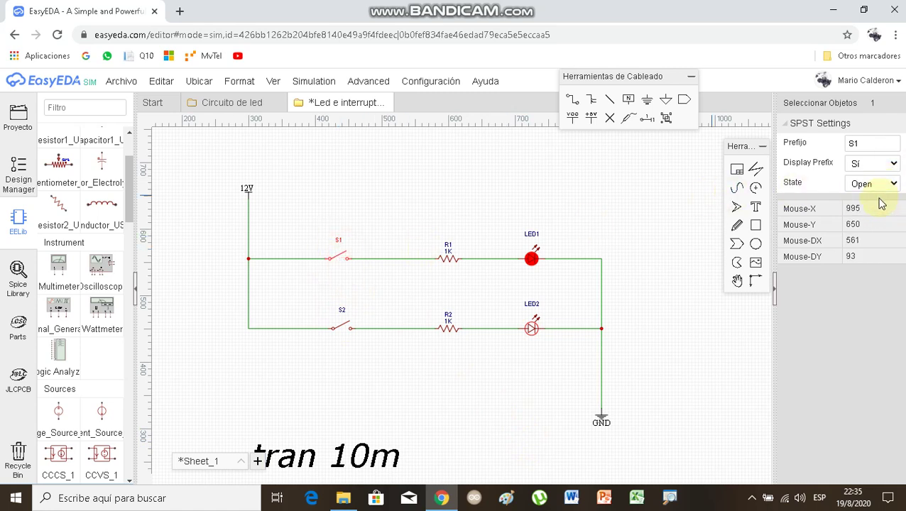
left_click(341, 327)
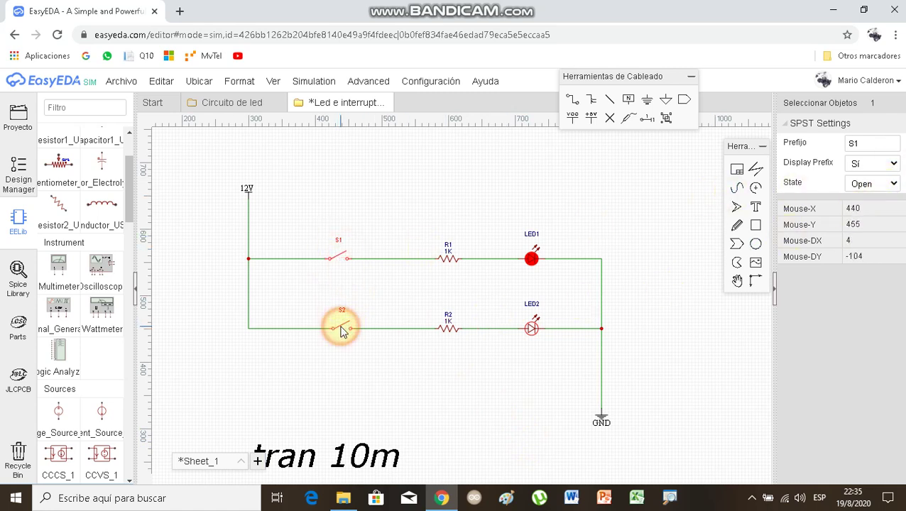
left_click(895, 184)
left_click(887, 206)
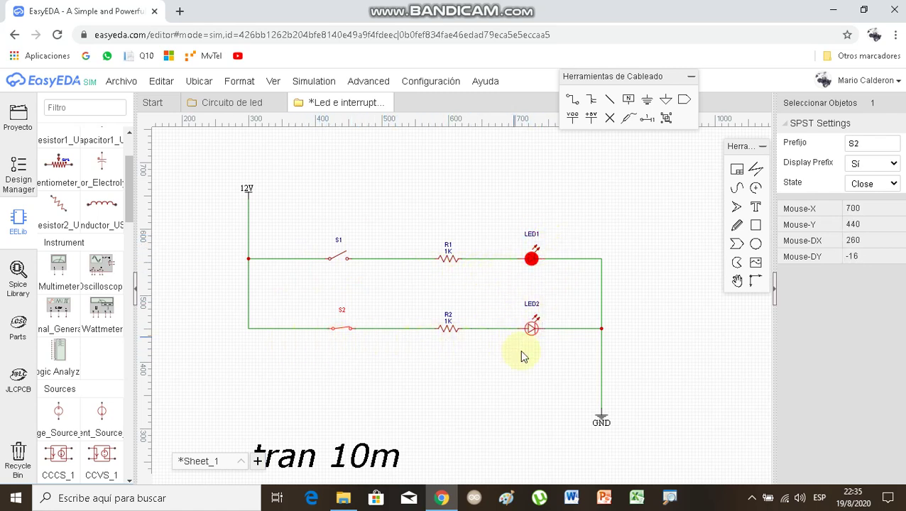
Rerun the simulation with S1 open and S2 closed.
left_click(314, 82)
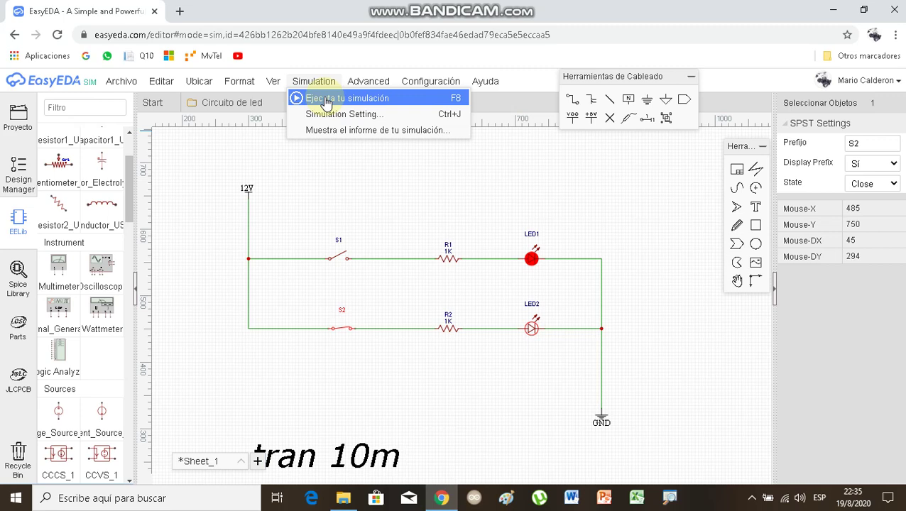
left_click(325, 99)
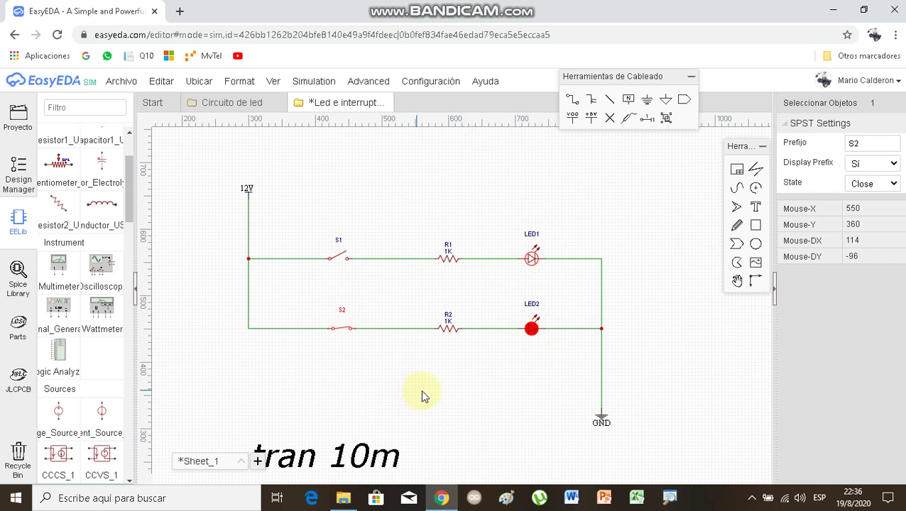
Set the state of switch S2 to Open and that of switch S1 to Close.
left_click(341, 334)
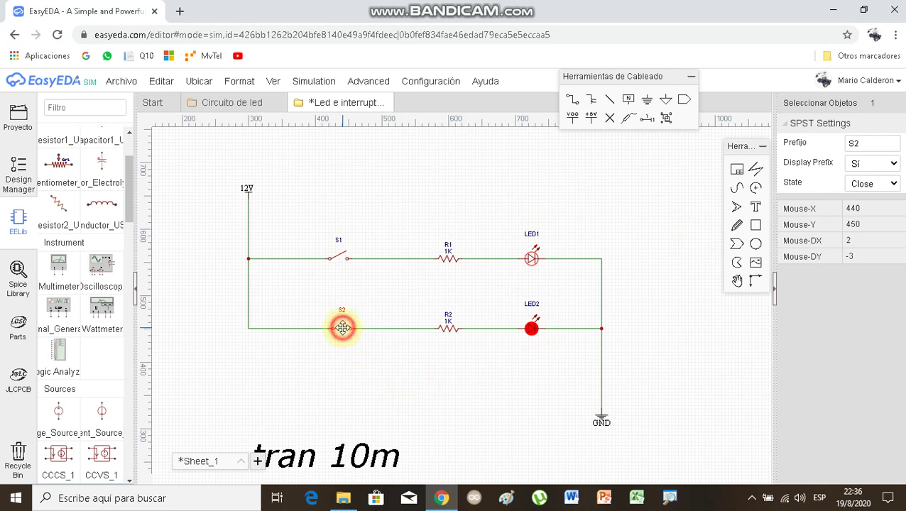
left_click(893, 186)
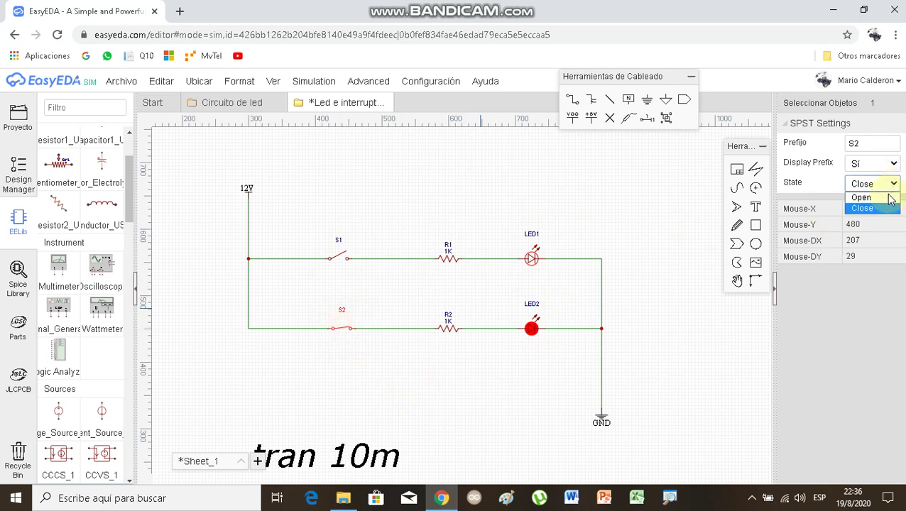
left_click(863, 197)
left_click(337, 261)
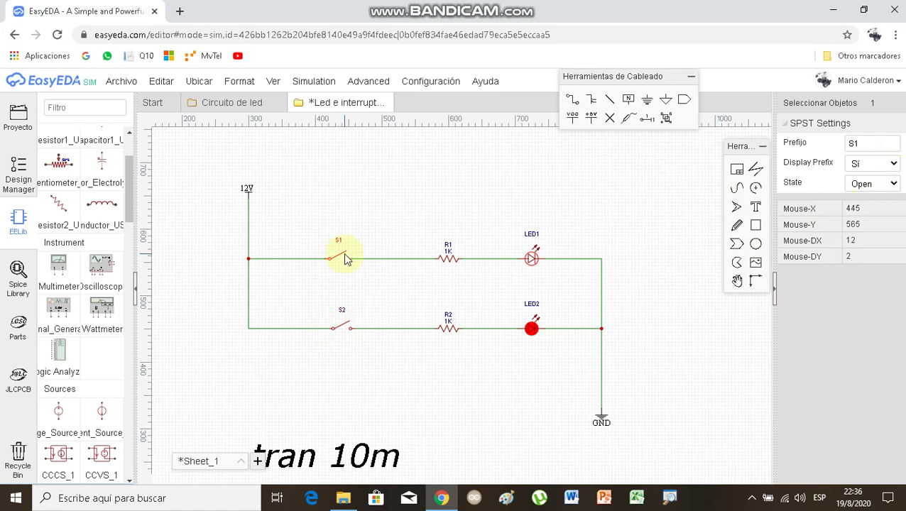
left_click(893, 185)
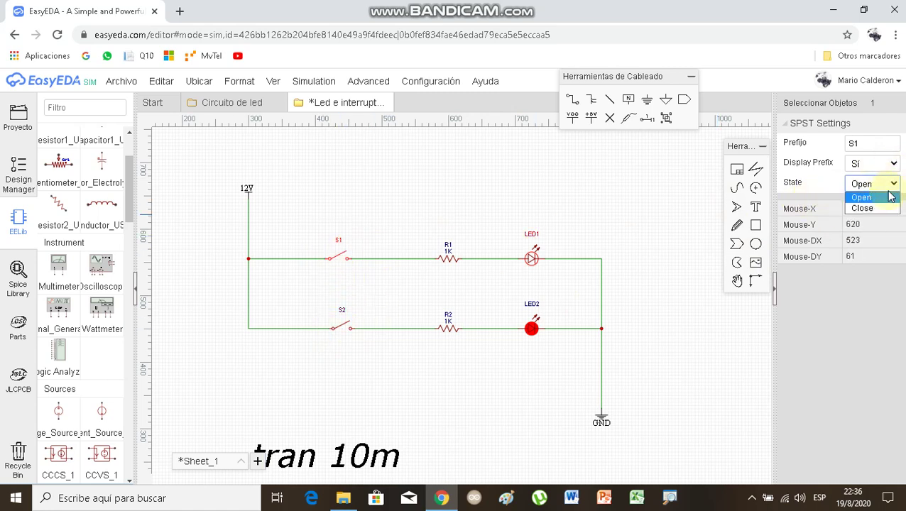
left_click(862, 206)
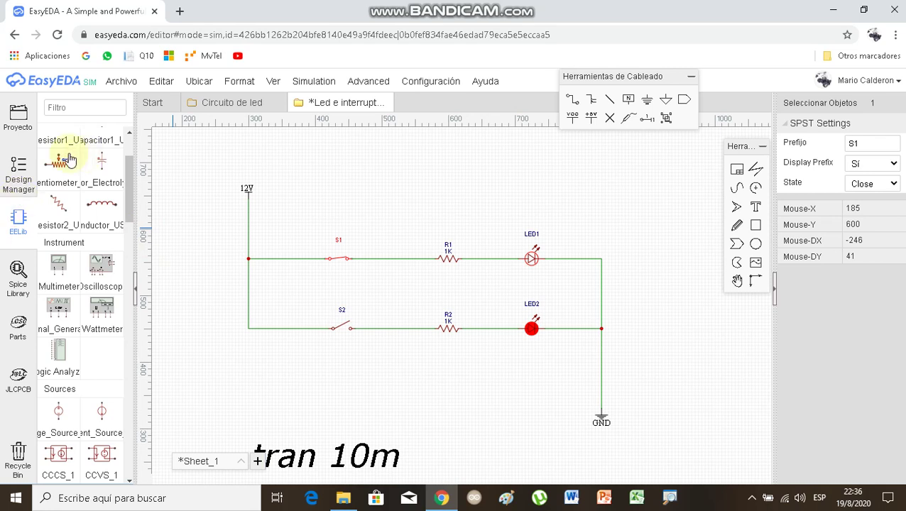
Place one multimeter from the Instrument parts above resistor R1.
left_click(59, 271)
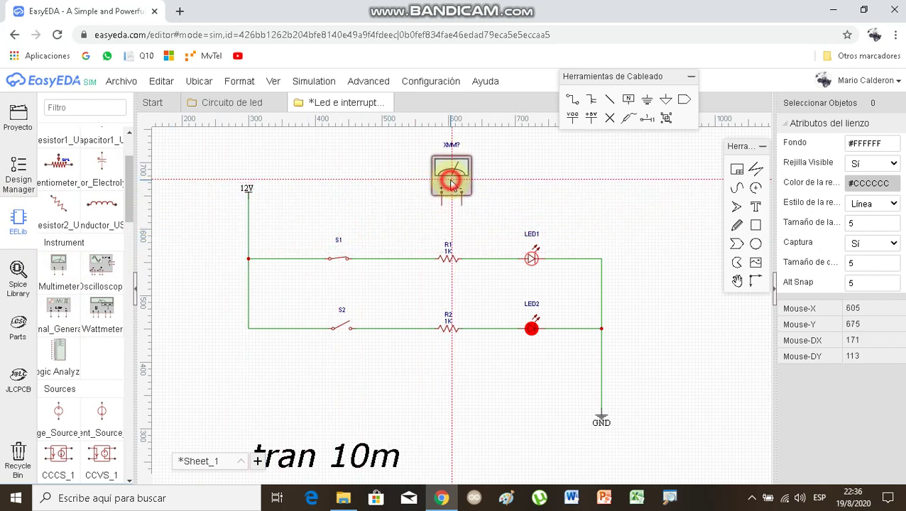
left_click(454, 189)
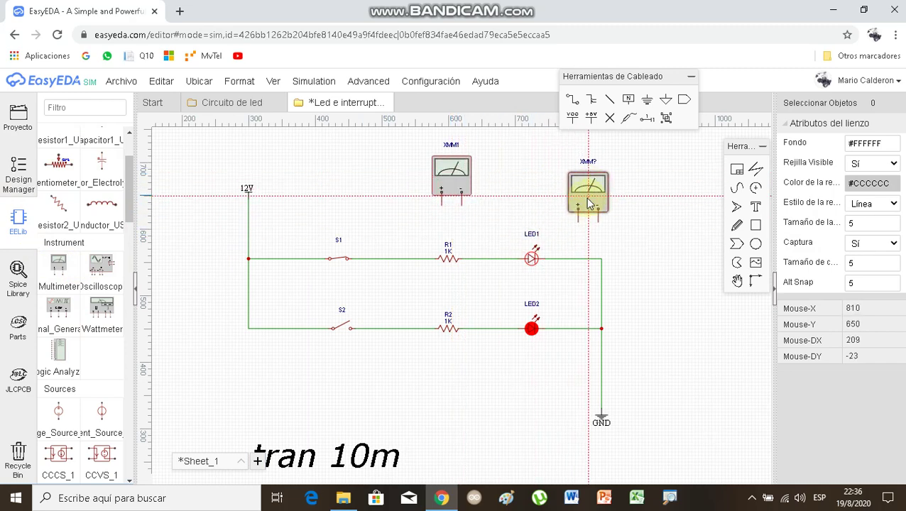
left_click(583, 183)
right_click(586, 188)
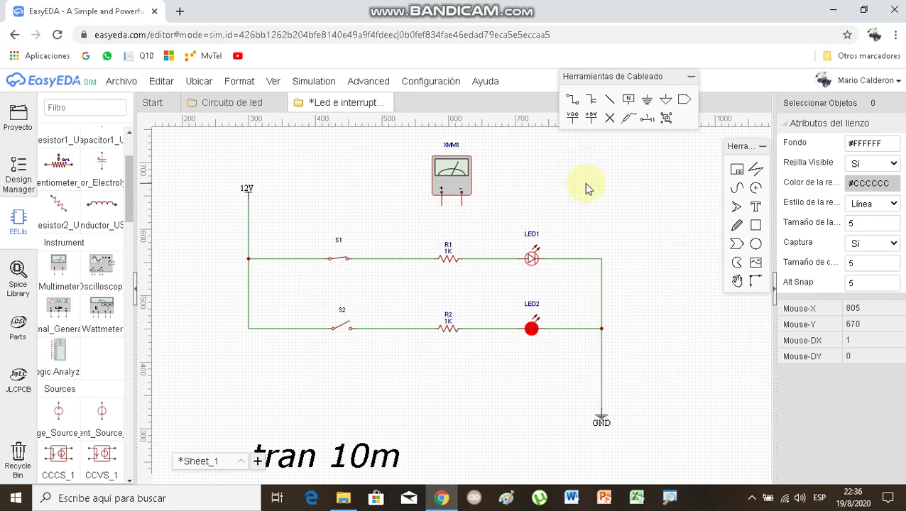
Choose Voltmeter as the type of the multimeter above R1.
left_click(452, 189)
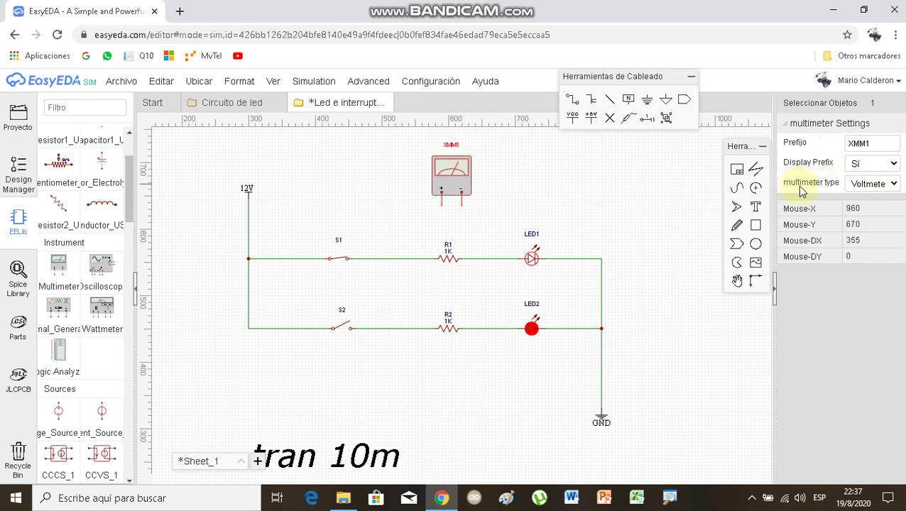
left_click(893, 184)
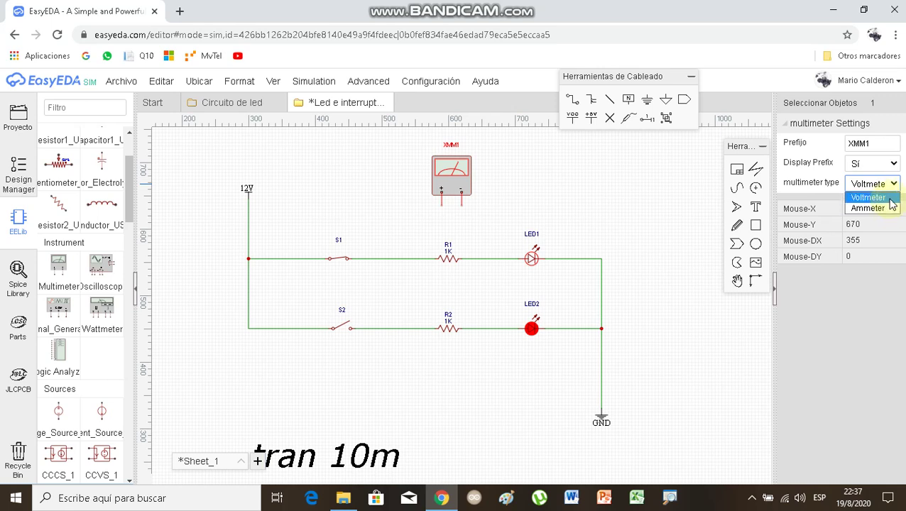
left_click(890, 198)
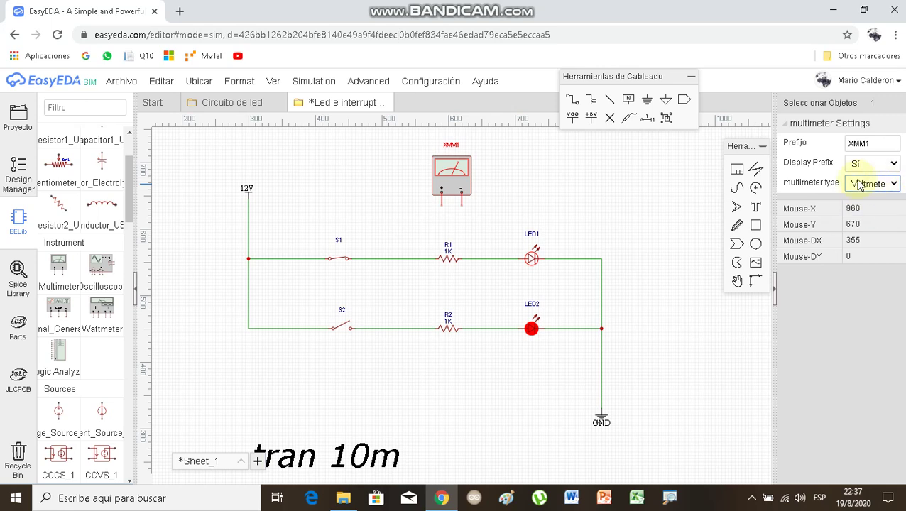
left_click(607, 190)
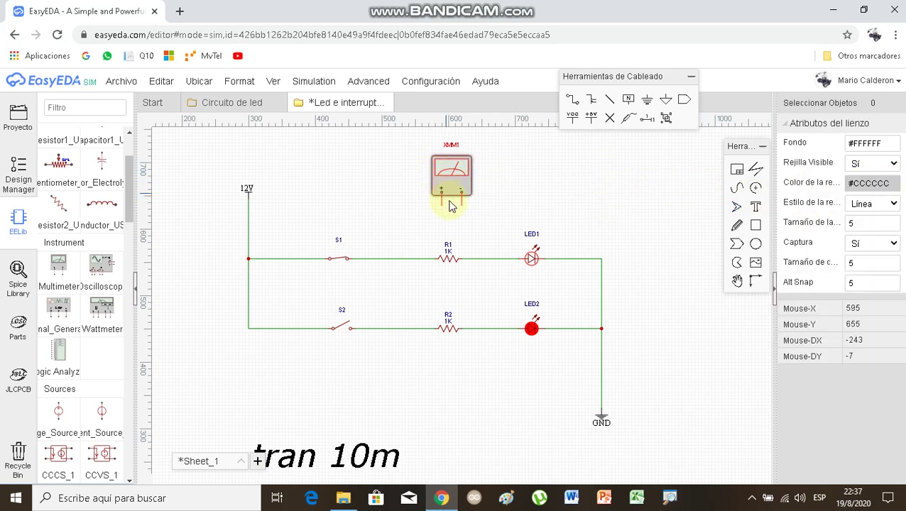
Wire the multimeter across resistor R1, with its positive lead on the S1 side and its negative lead on the LED1 side.
left_click(575, 104)
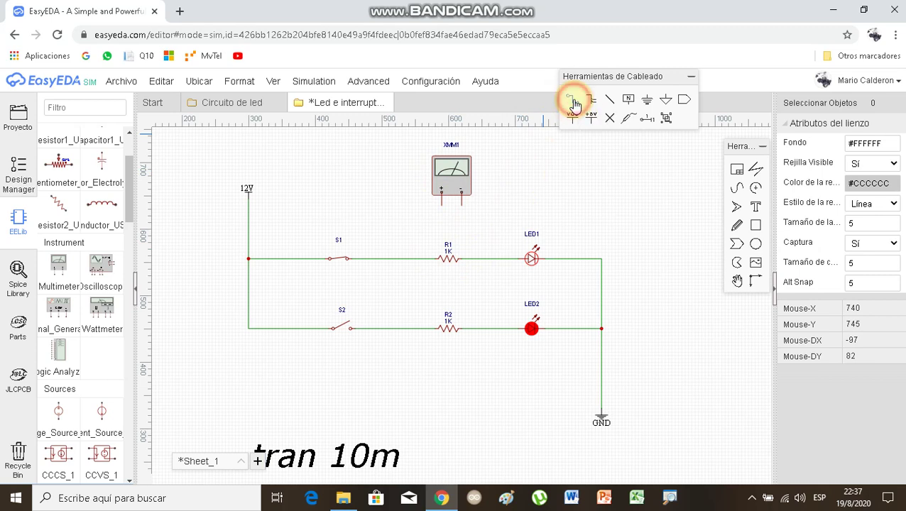
left_click(441, 207)
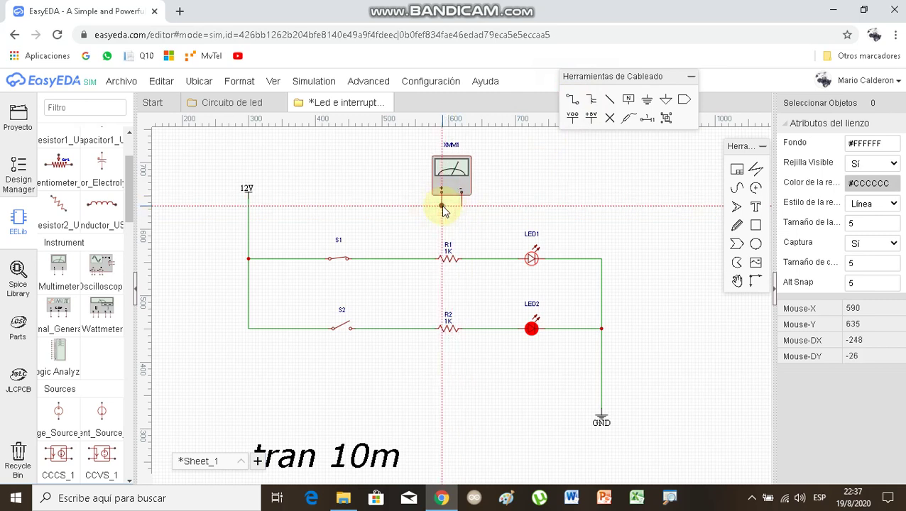
left_click(418, 260)
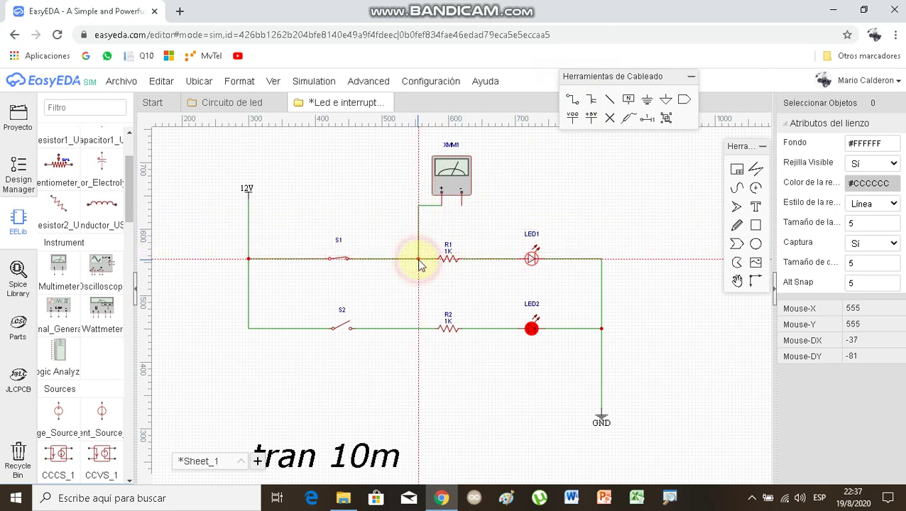
left_click(462, 206)
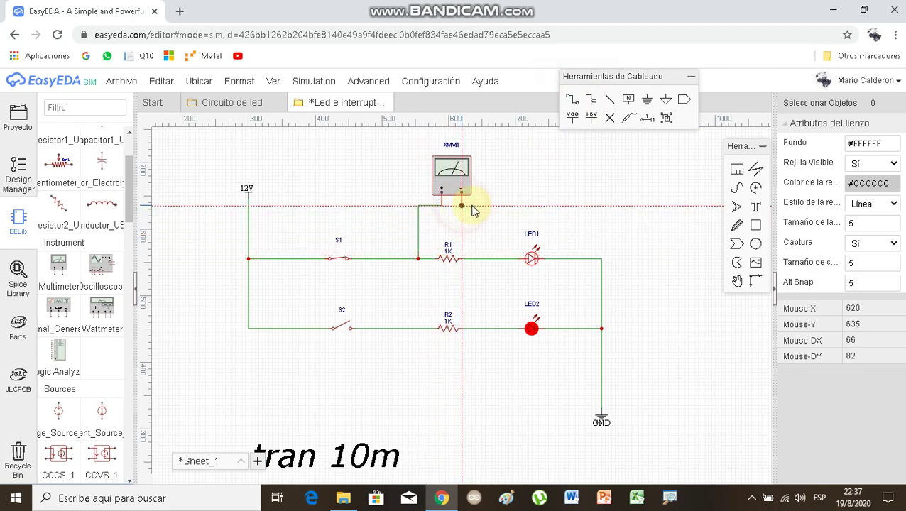
left_click(482, 260)
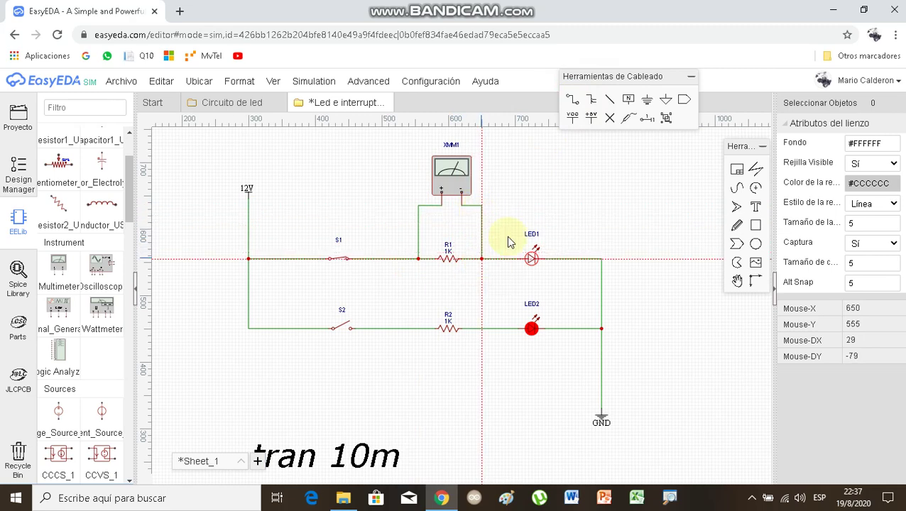
right_click(605, 186)
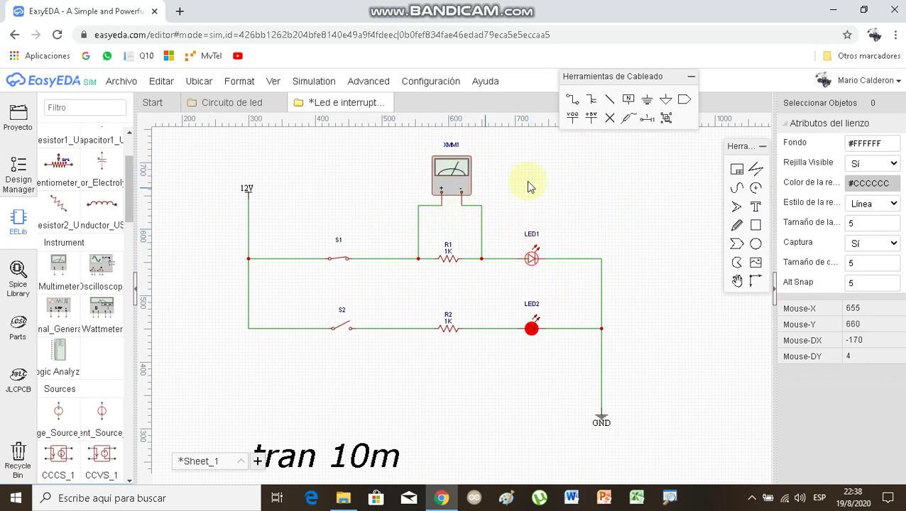
Run the simulation with the voltmeter connected in parallel with R1.
left_click(319, 81)
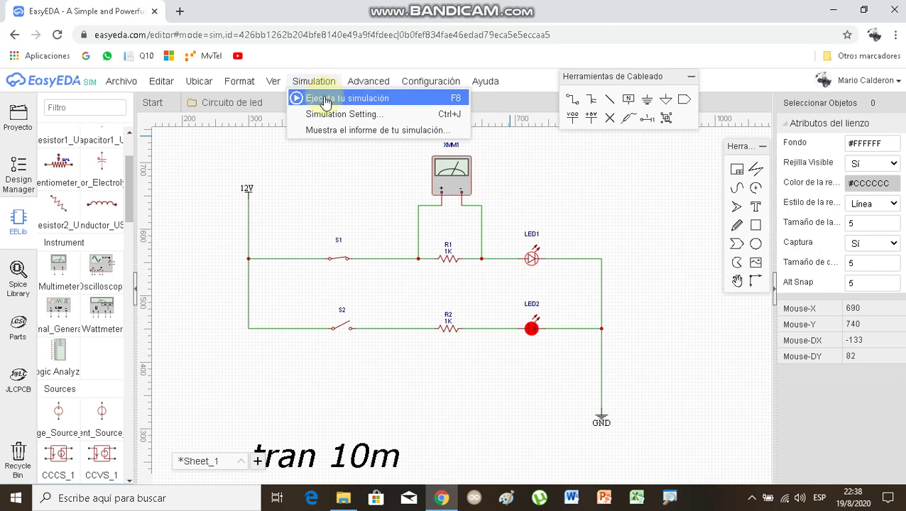
left_click(325, 101)
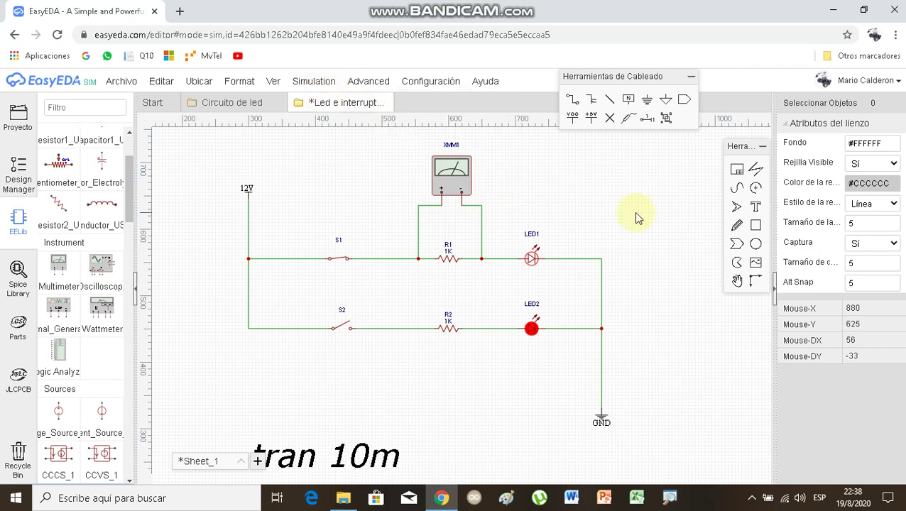